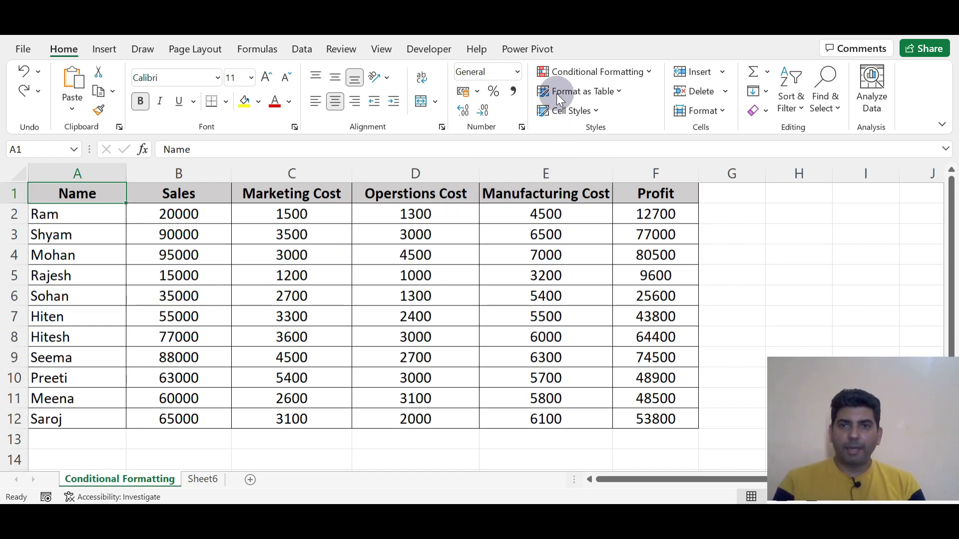
Show the Top/Bottom Rules submenu under Conditional Formatting
click(604, 73)
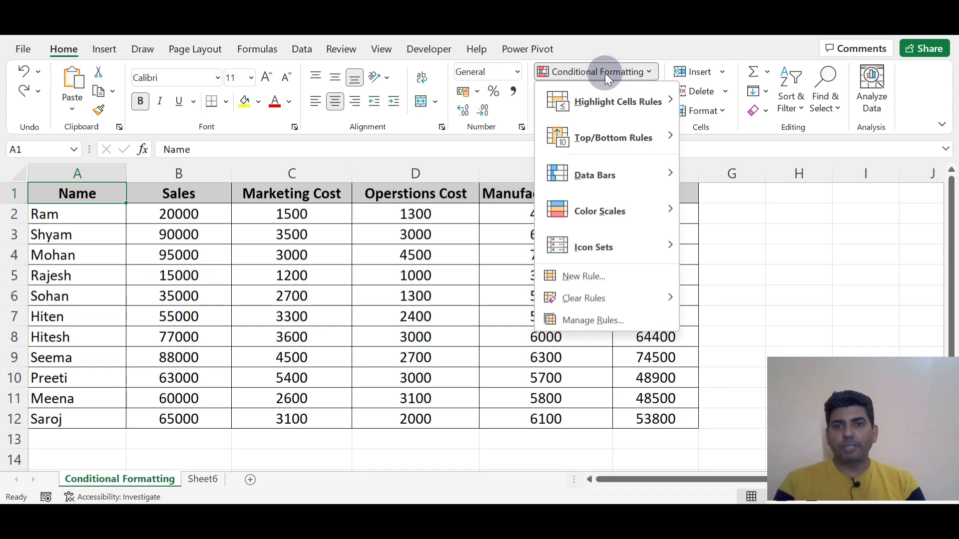
mouse_move(573, 133)
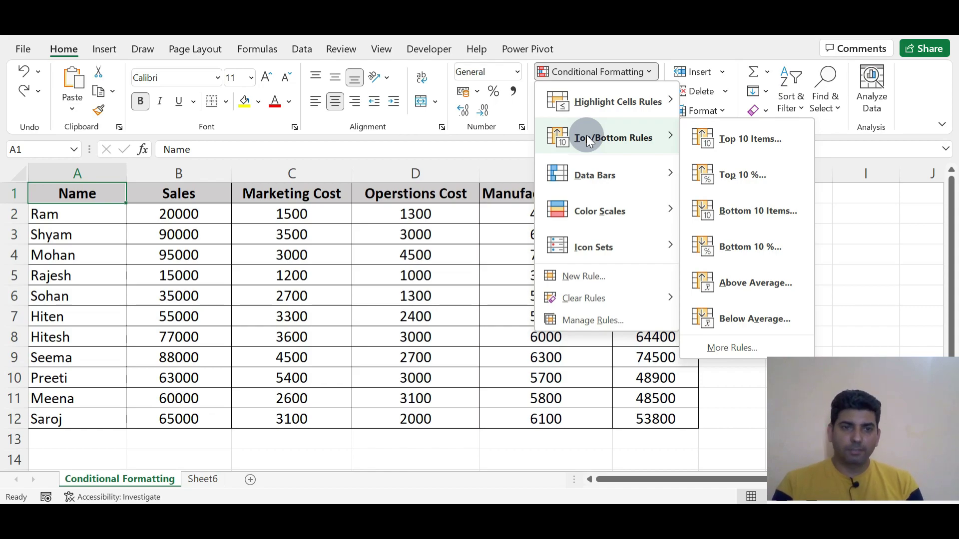
Select the Sales values in B2:B12
click(399, 247)
click(161, 214)
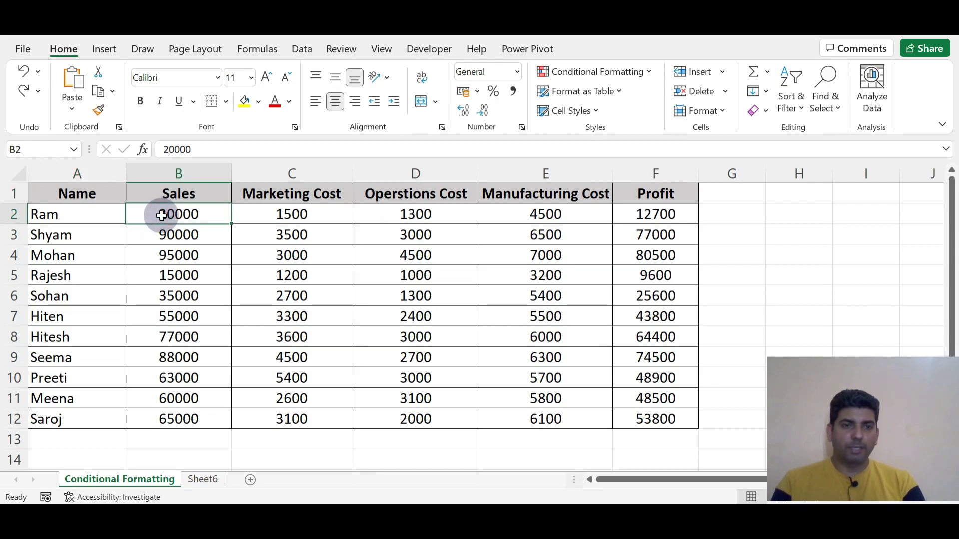
key(shift+Down)
key(shift+Down)
key(shift+Down)
key(shift+Down)
key(shift+Down)
key(shift+Down)
key(shift+Down)
key(shift+Down)
key(shift+Down)
key(shift+Down)
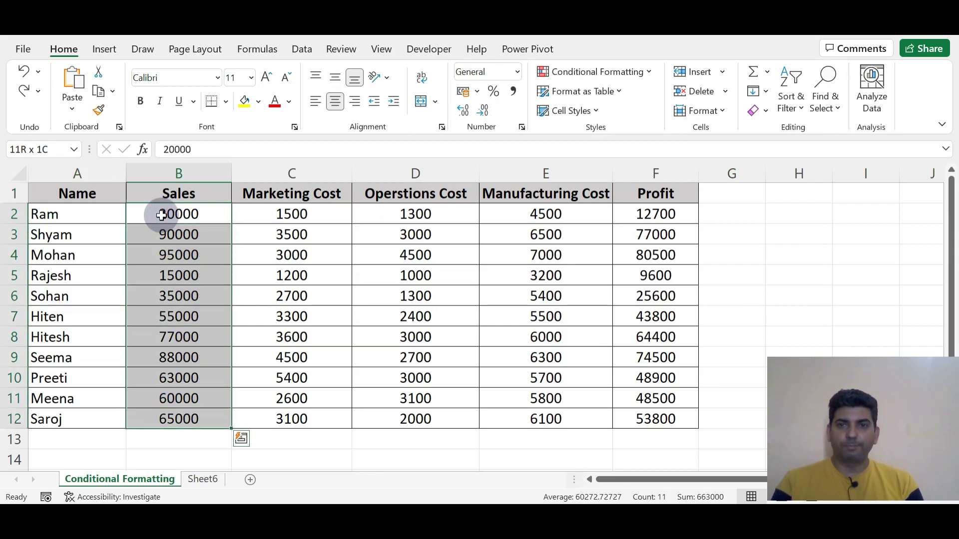
Apply the Top 10 Items light red highlight to B2:B12, then undo it
click(618, 73)
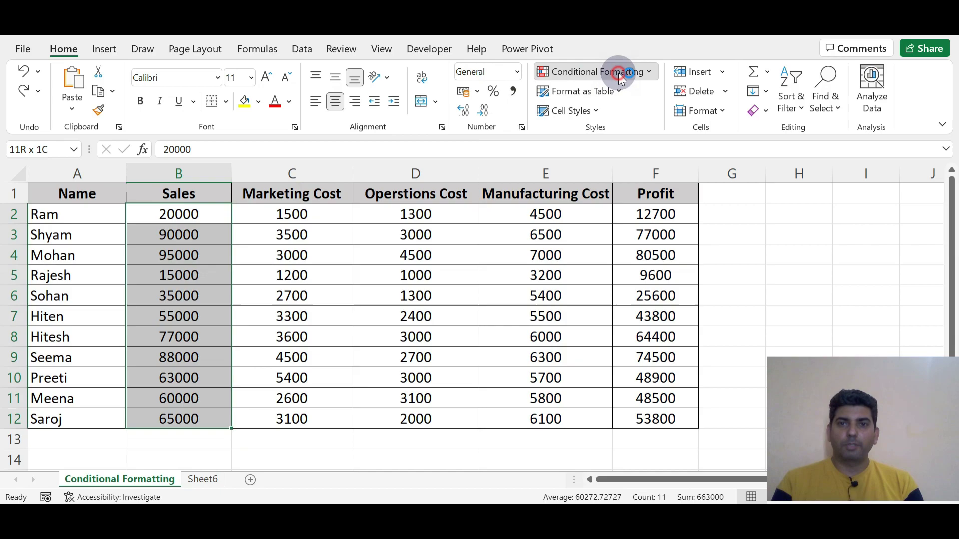
mouse_move(616, 136)
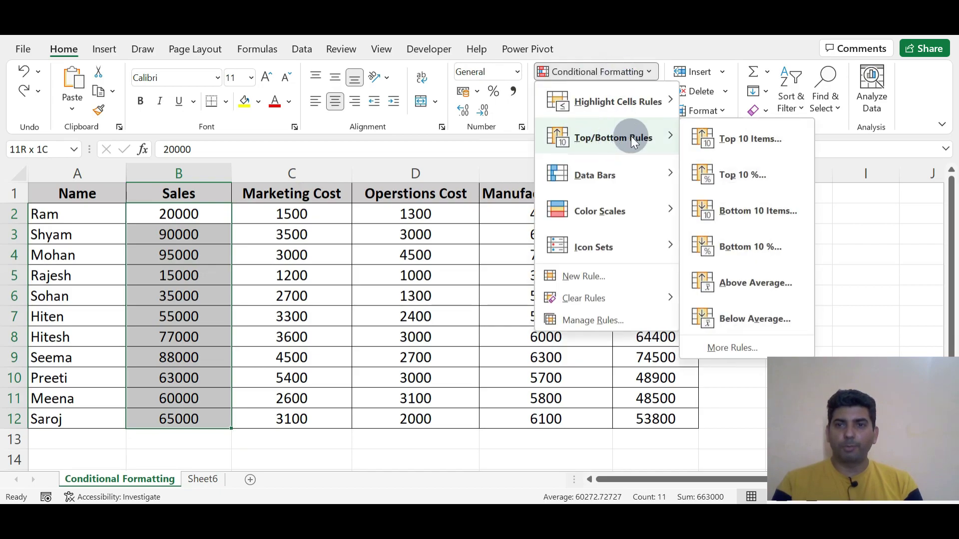
click(734, 139)
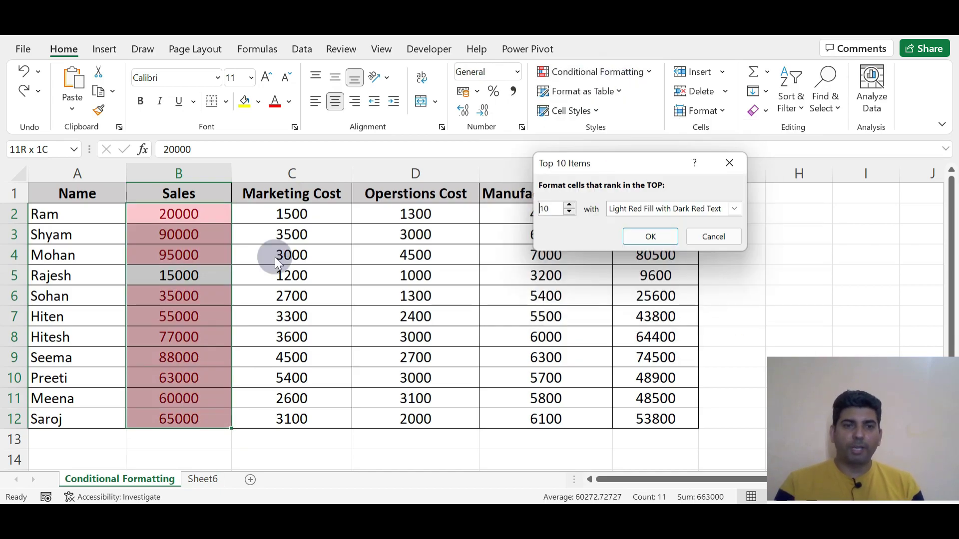
click(650, 237)
click(210, 302)
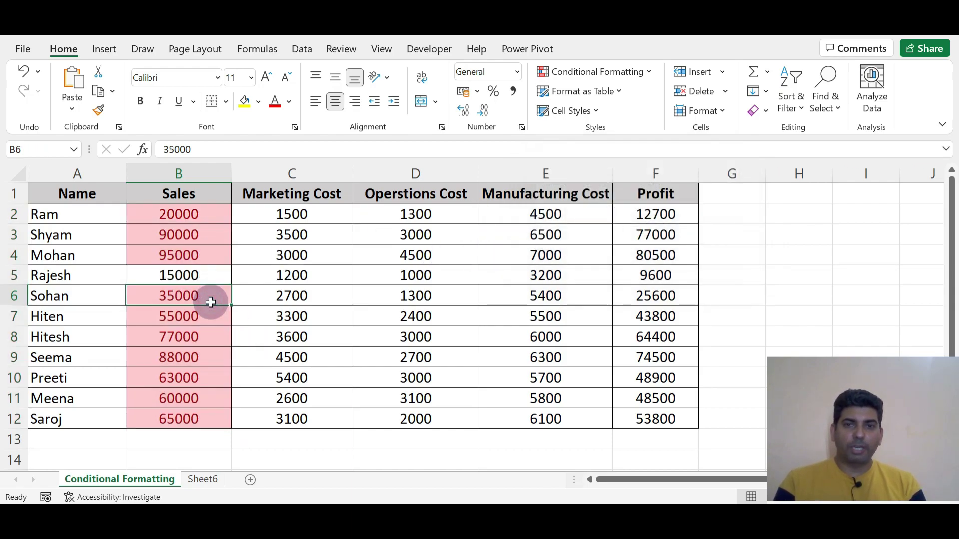
key(ctrl+z)
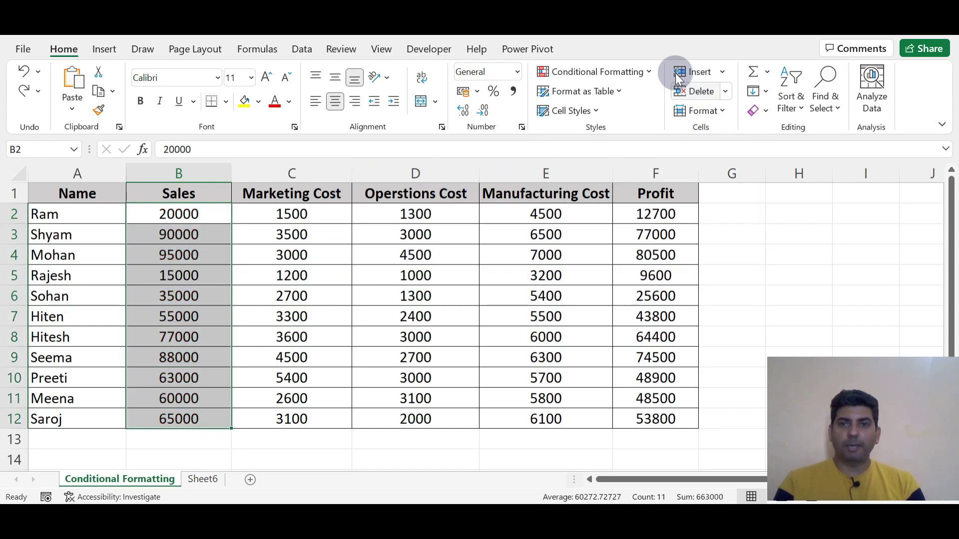
click(646, 71)
mouse_move(618, 142)
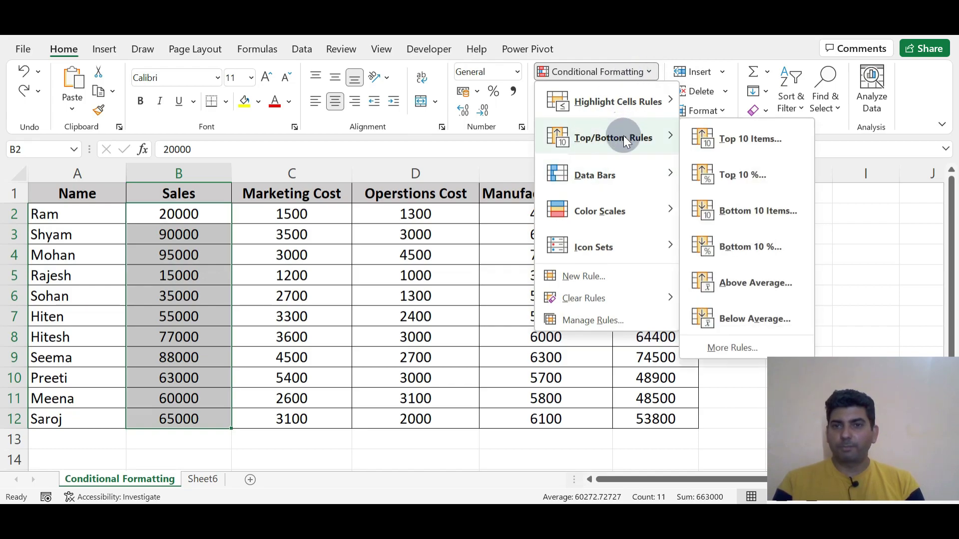
click(757, 135)
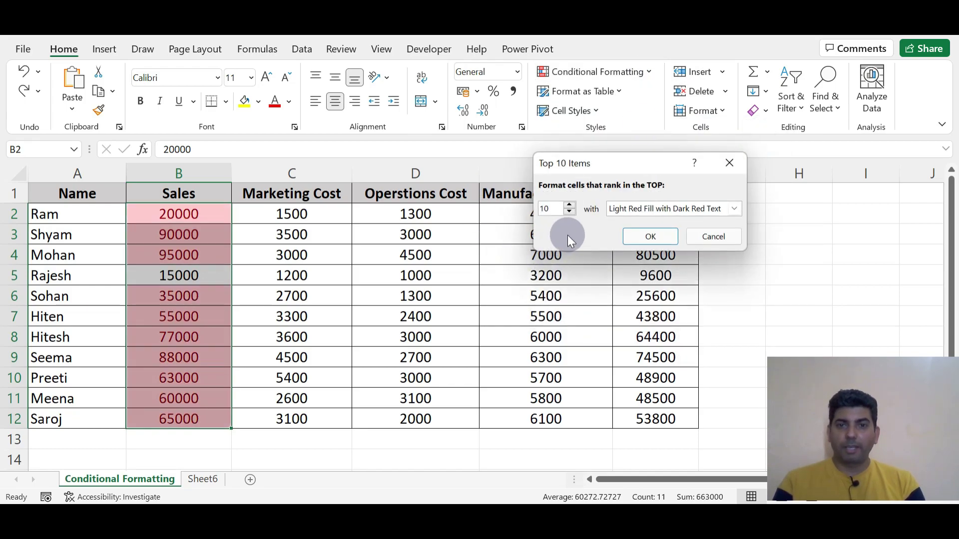
click(568, 212)
click(569, 211)
click(568, 211)
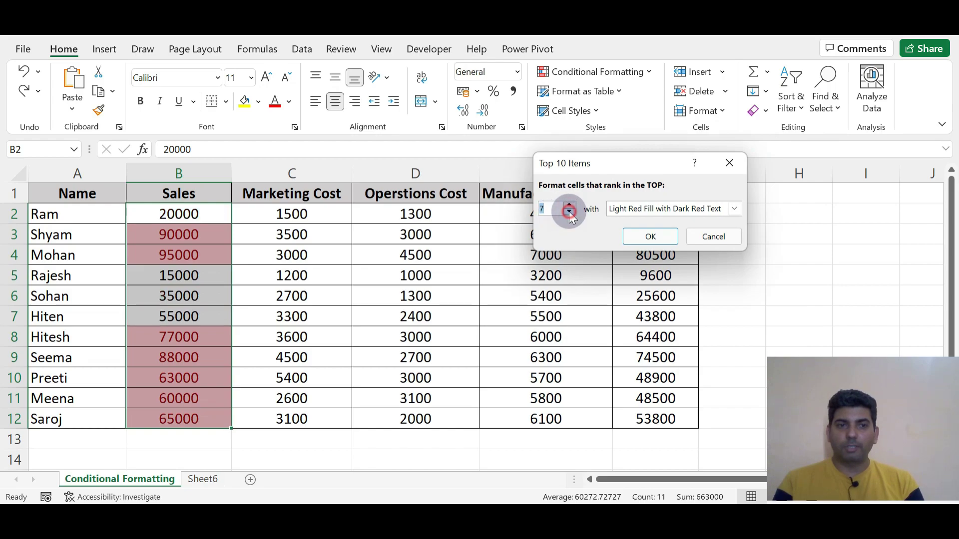
click(569, 212)
click(569, 212)
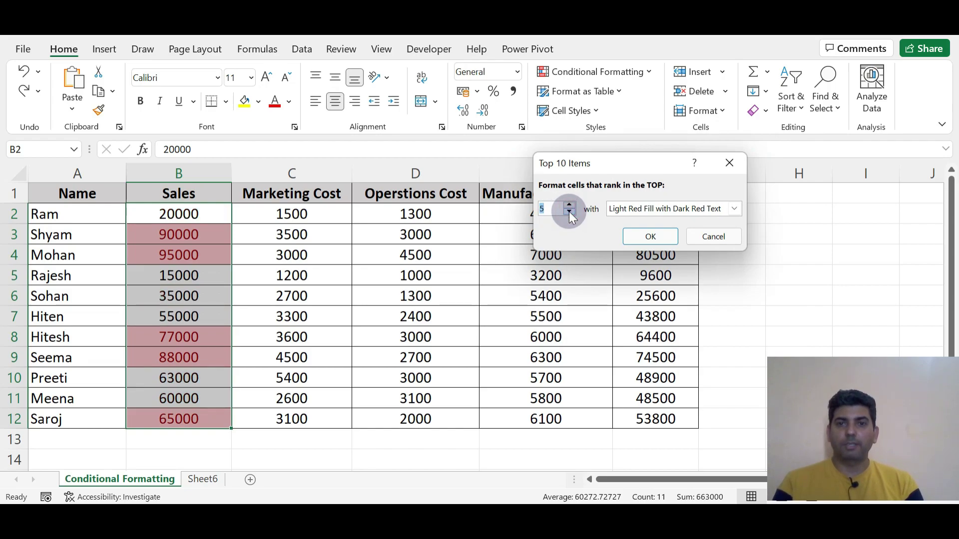
click(650, 237)
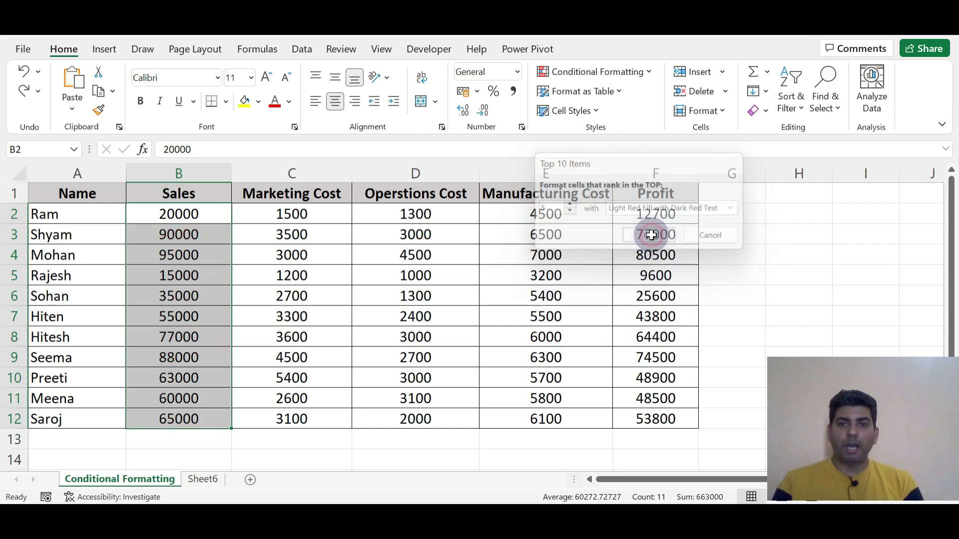
click(182, 338)
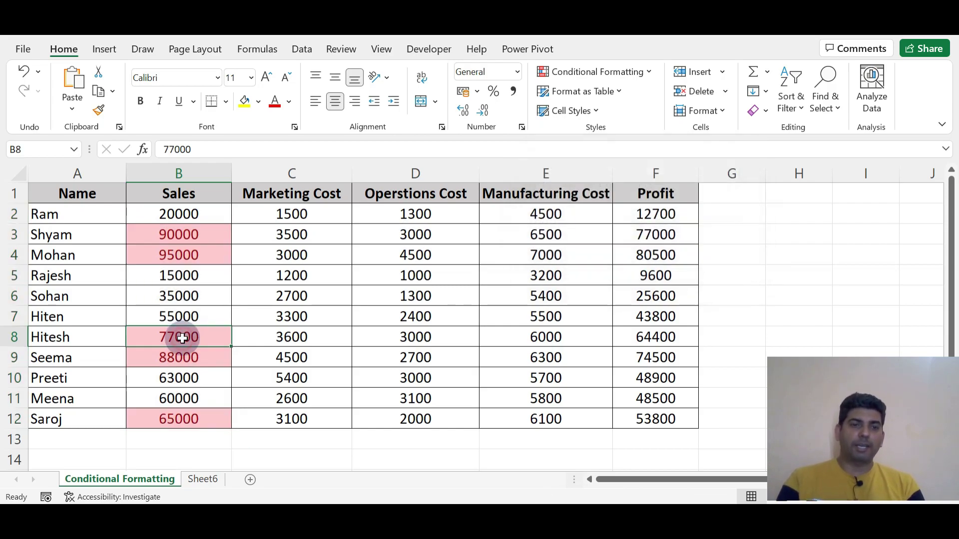
key(Up)
key(Up)
key(Up)
key(Up)
key(Up)
key(Down)
key(Down)
key(Down)
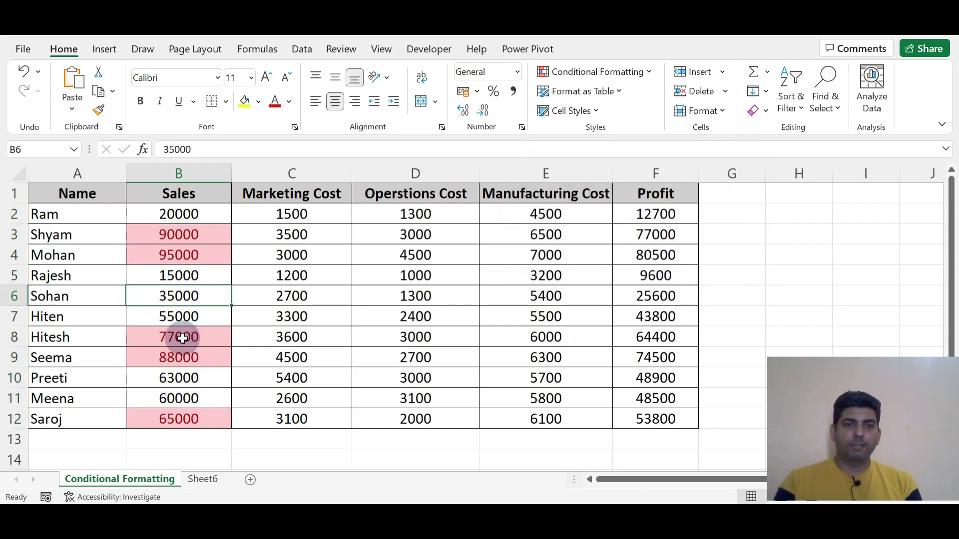
key(Up)
key(Up)
key(ctrl+z)
key(Down)
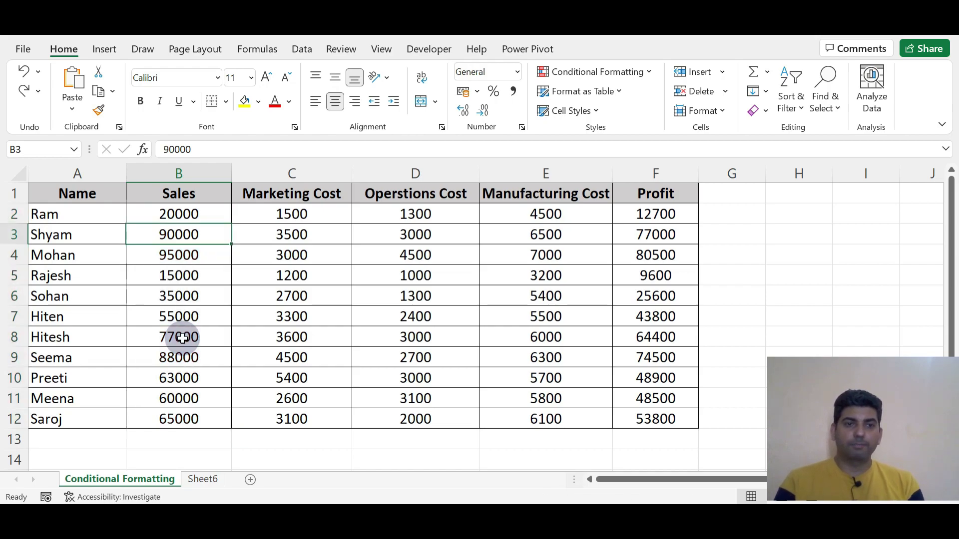
key(Up)
key(ctrl+shift+Down)
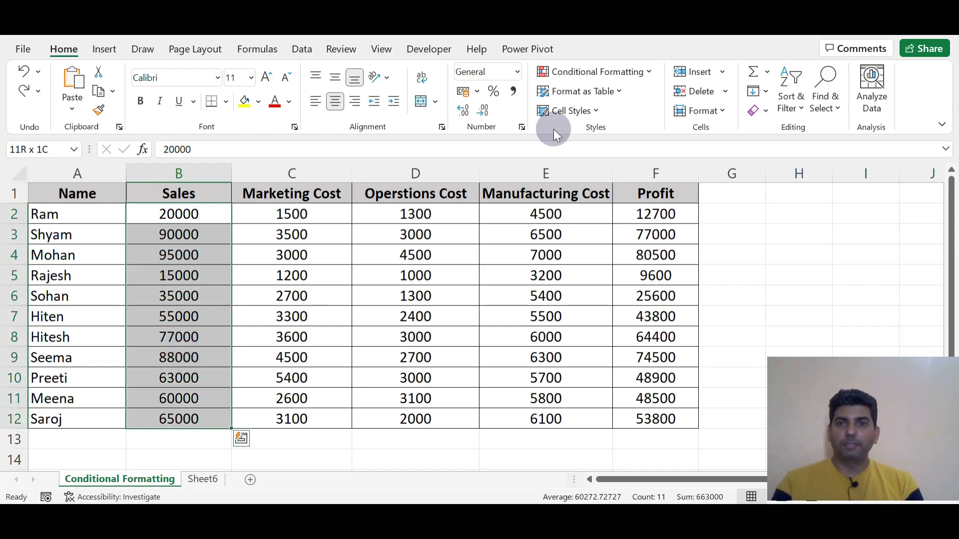
Preview the Top 10% rule on the Sales values and cancel it without applying
click(625, 76)
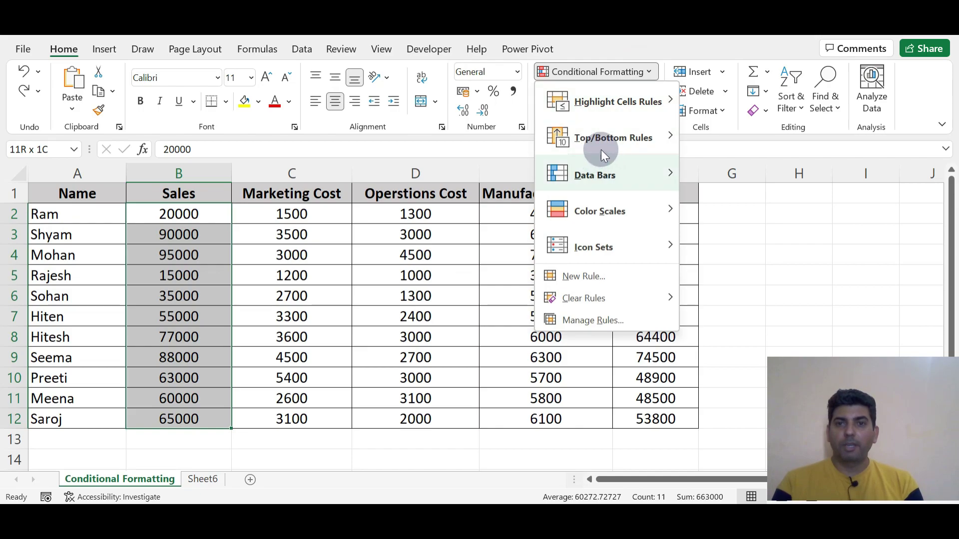
mouse_move(650, 142)
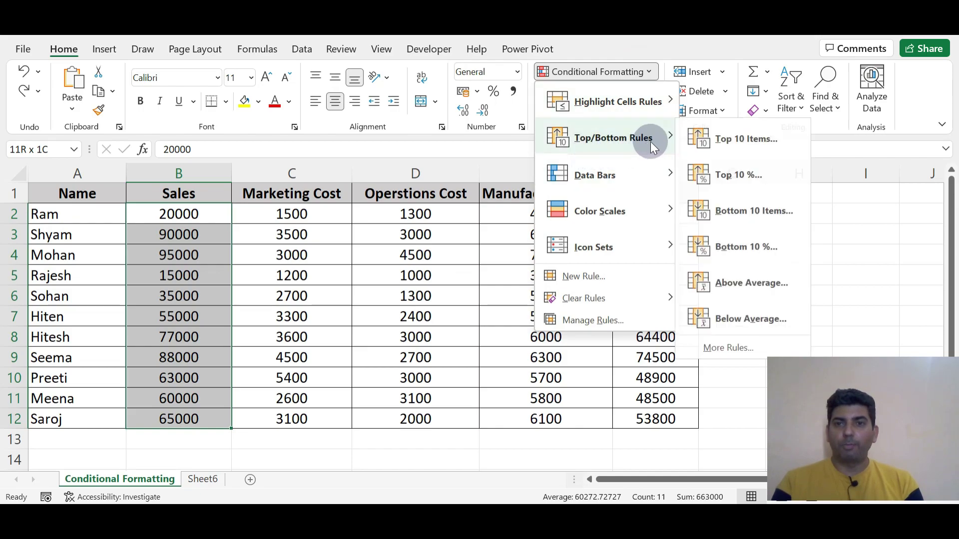
click(743, 176)
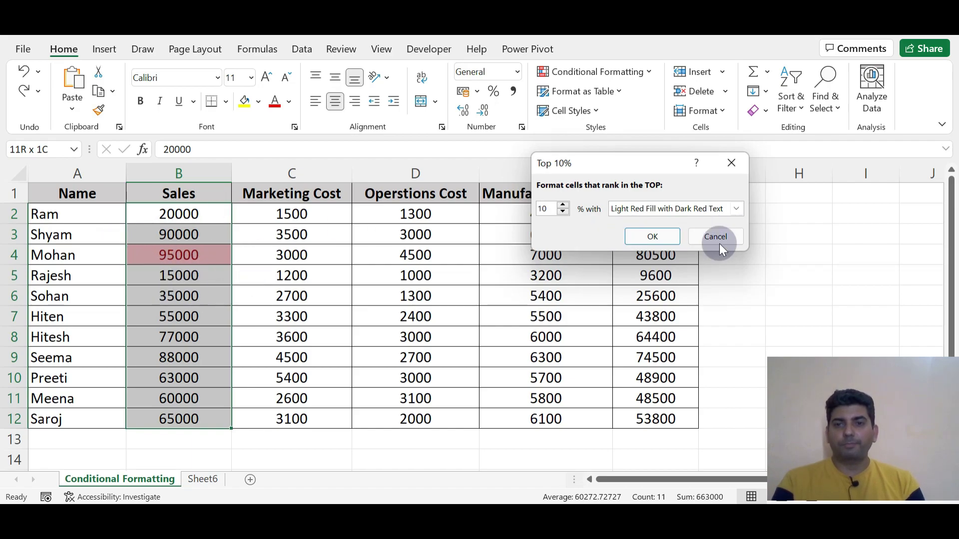
key(Escape)
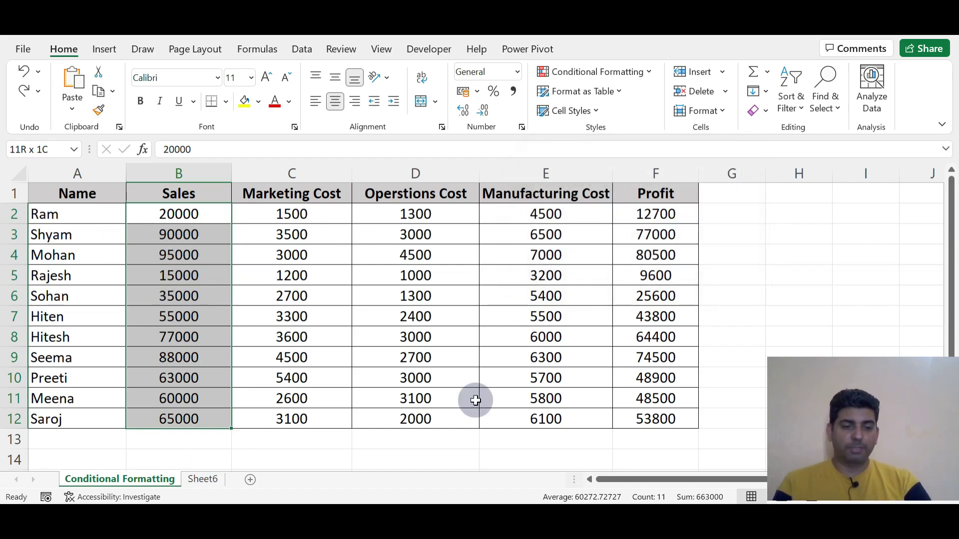
Reselect the Sales values B2:B12 from the keyboard
key(ctrl+q)
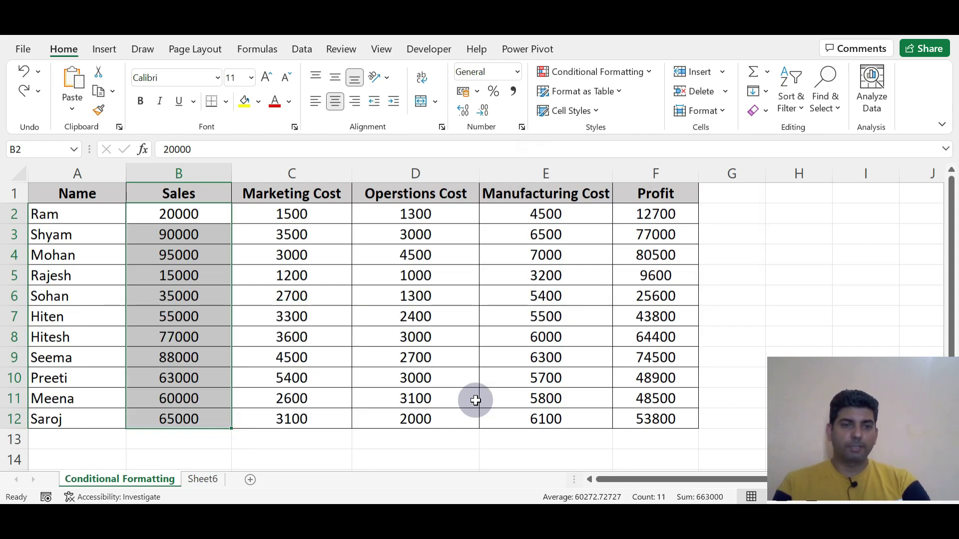
key(Escape)
key(Up)
key(Down)
key(ctrl+shift+Down)
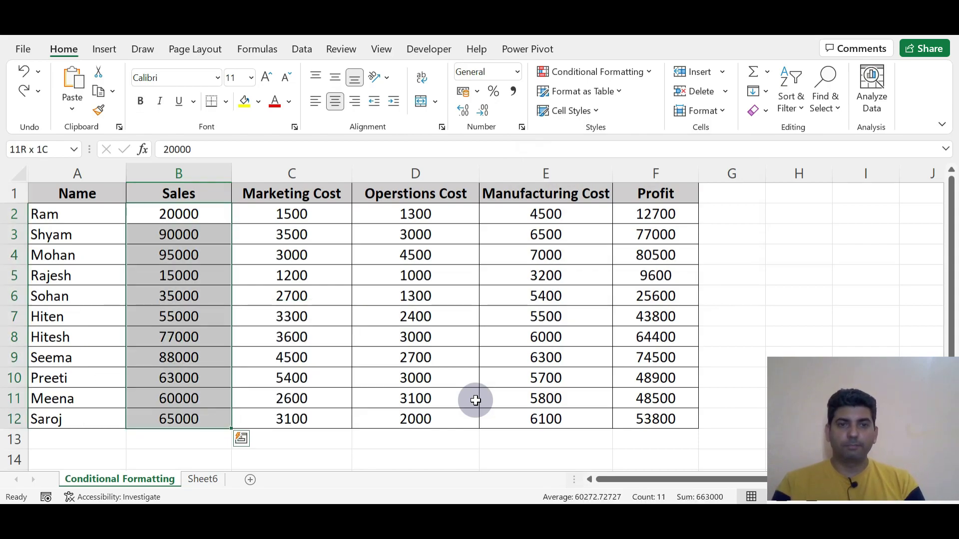
Highlight the bottom 4 Sales values in light red with the Bottom 10 Items rule
click(645, 70)
mouse_move(616, 151)
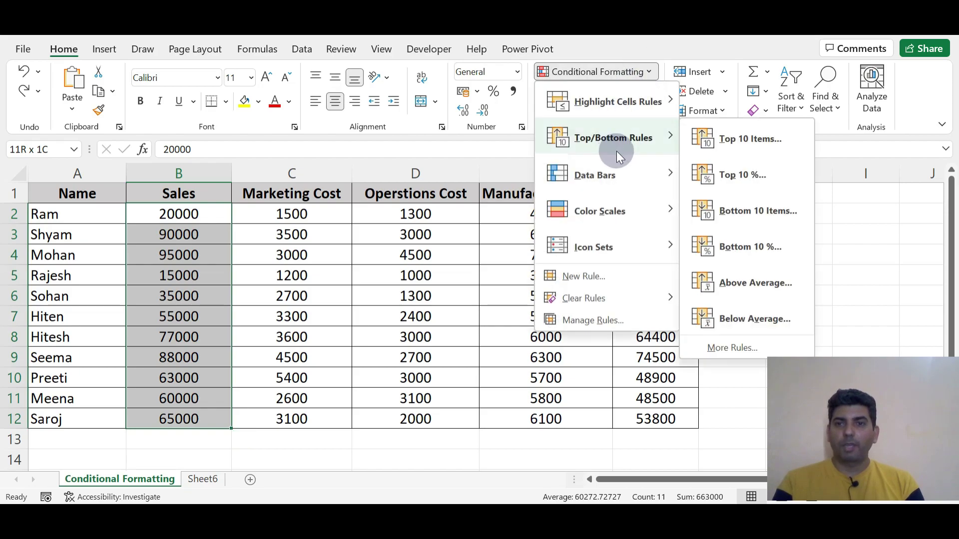
click(744, 209)
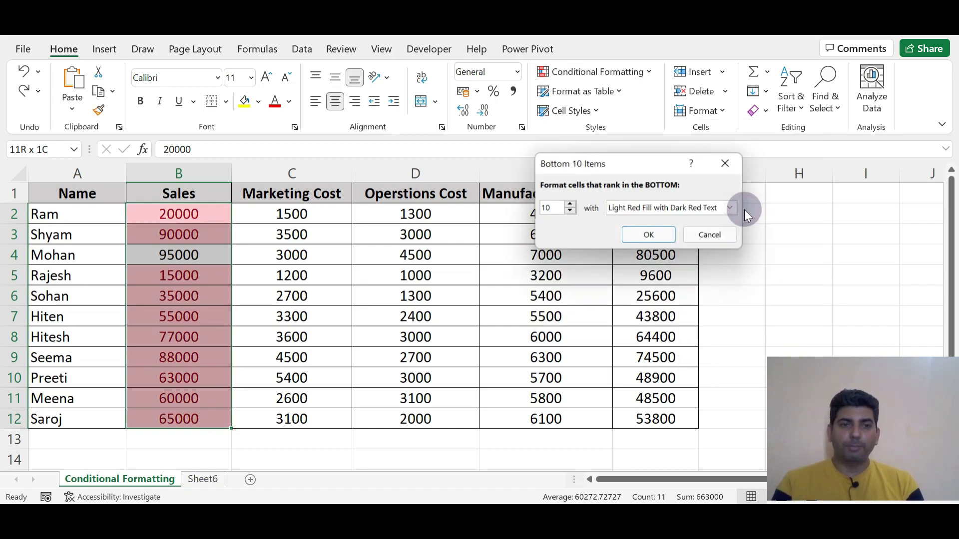
click(569, 205)
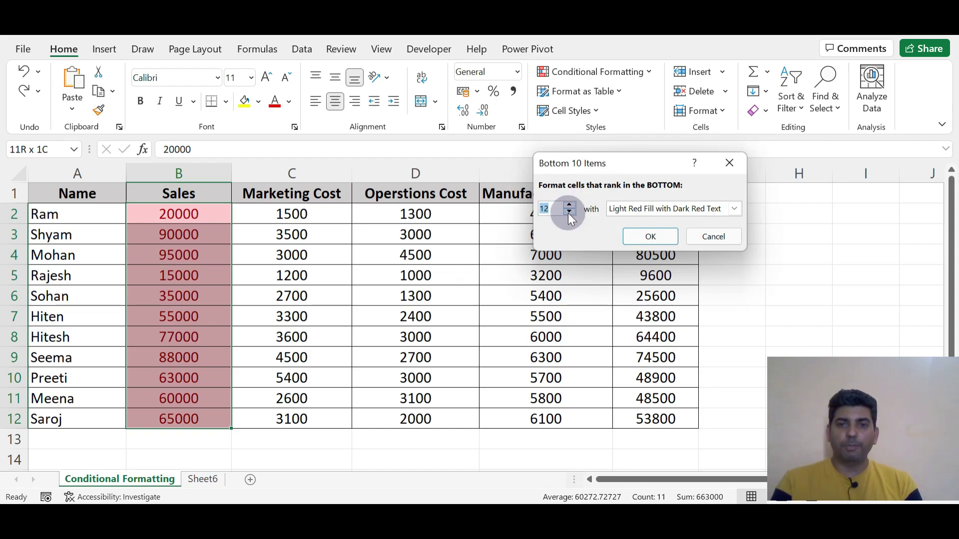
click(569, 212)
click(569, 211)
click(569, 212)
click(568, 212)
click(569, 211)
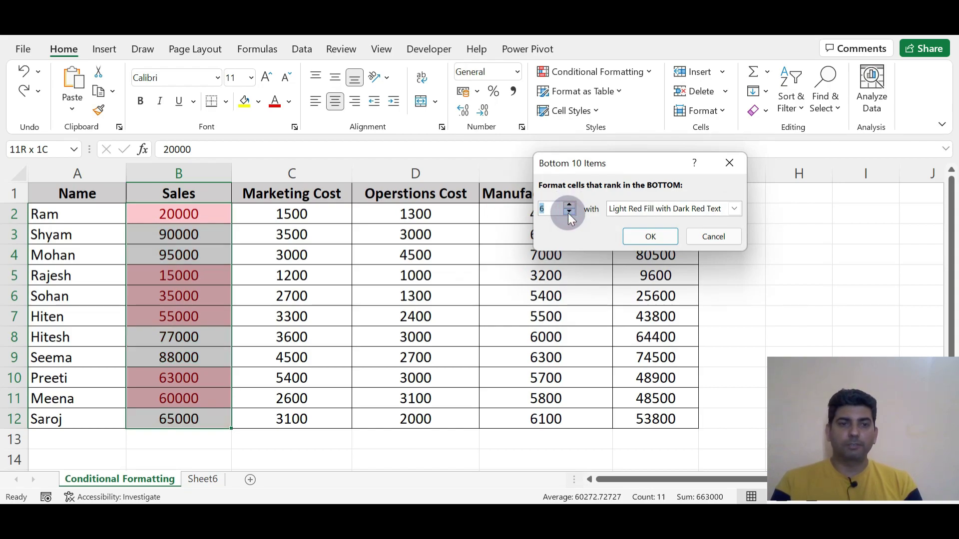
click(569, 212)
click(568, 211)
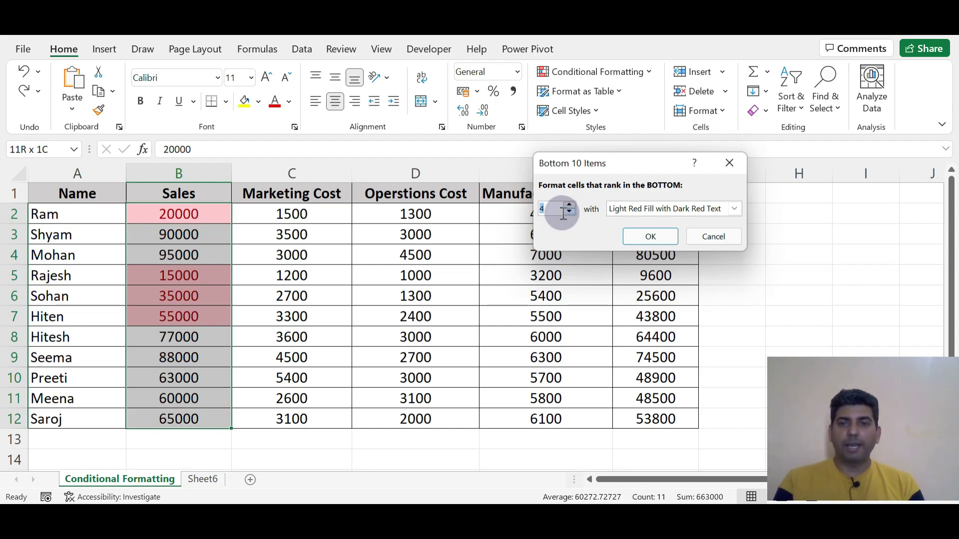
click(640, 240)
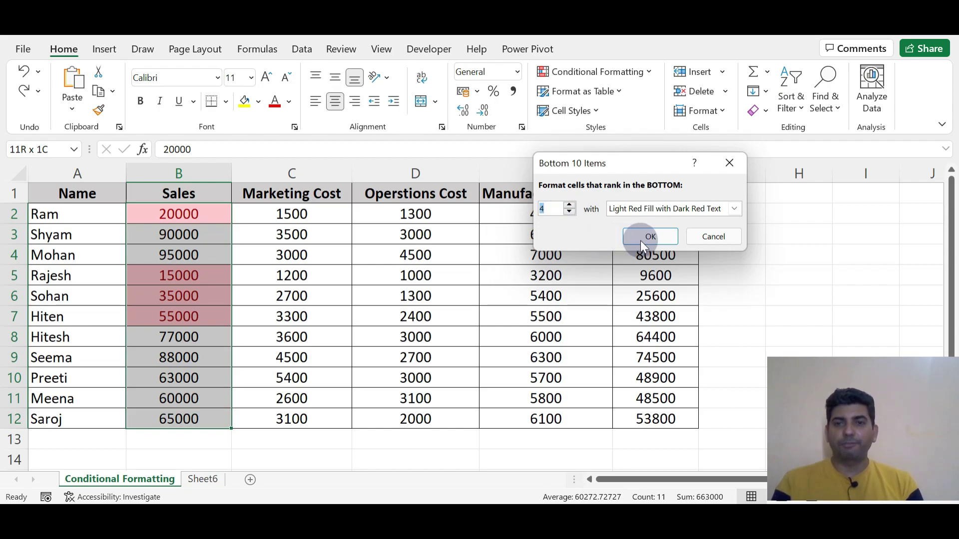
Undo the bottom 4 highlight and reselect Sales values B2:B12
click(172, 315)
key(ctrl+z)
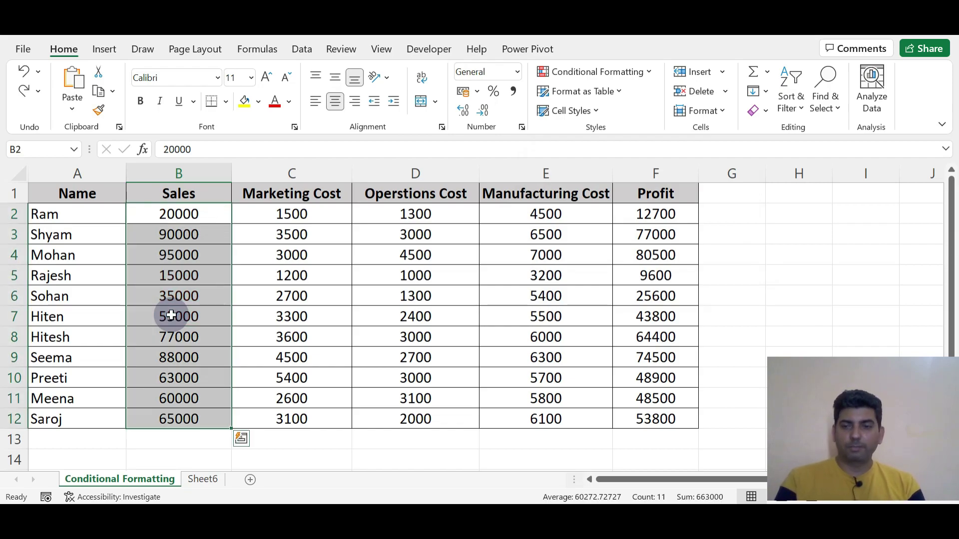
key(Up)
key(Down)
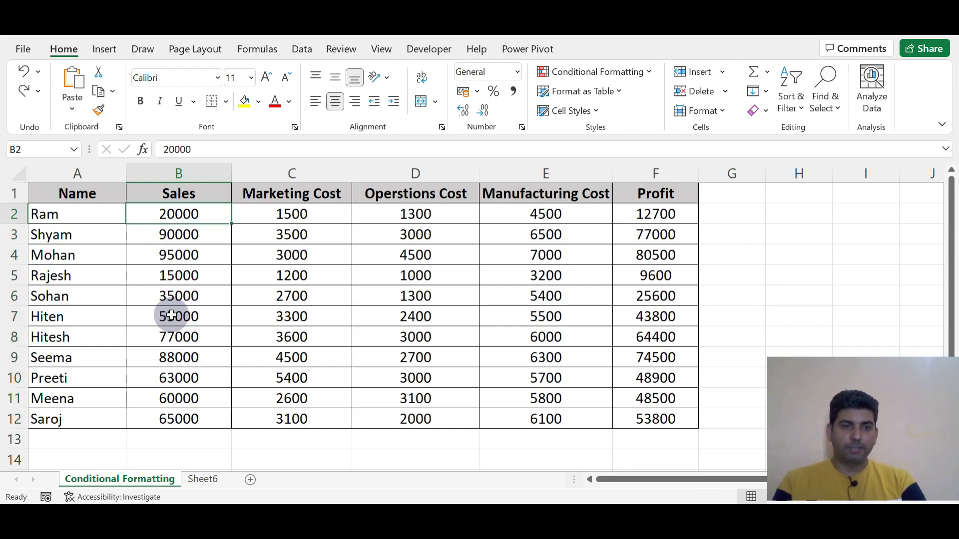
key(ctrl+shift+Down)
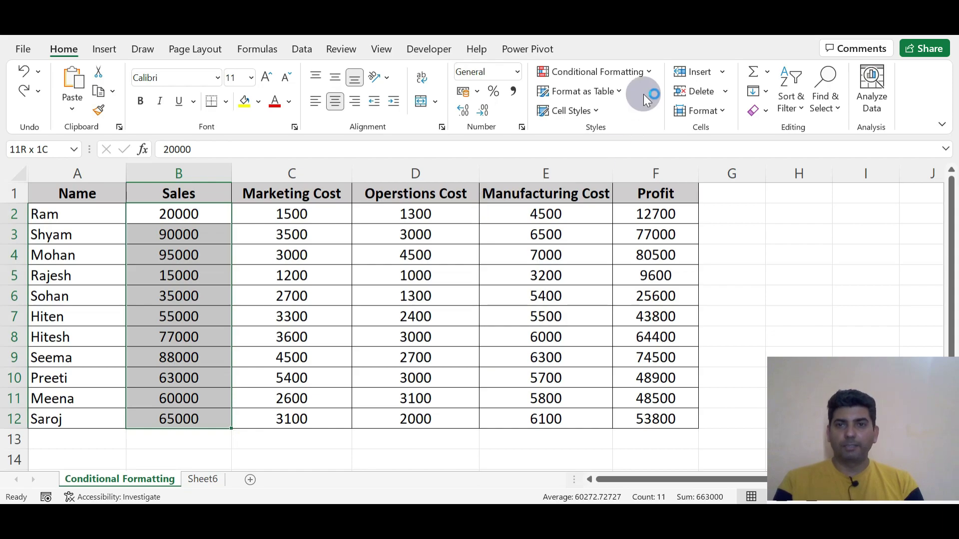
click(649, 73)
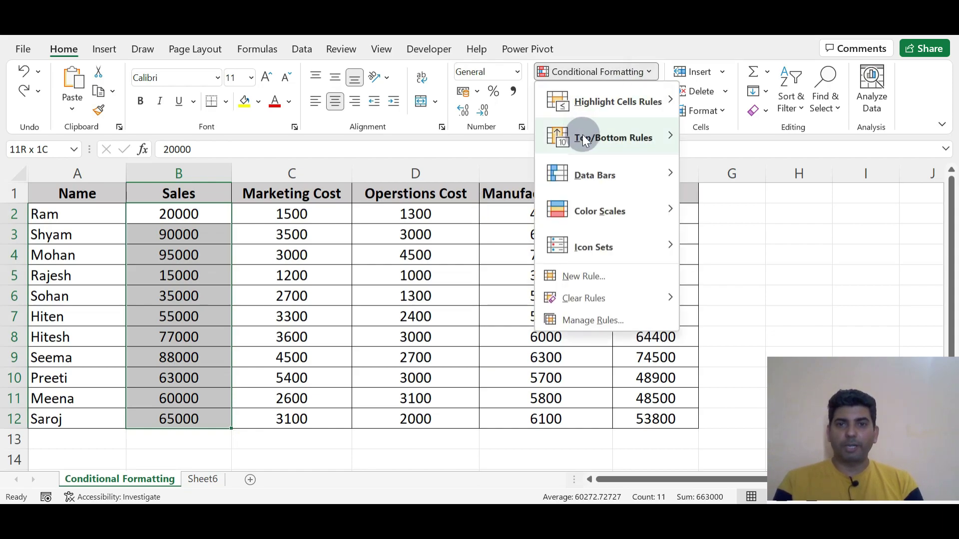
mouse_move(586, 135)
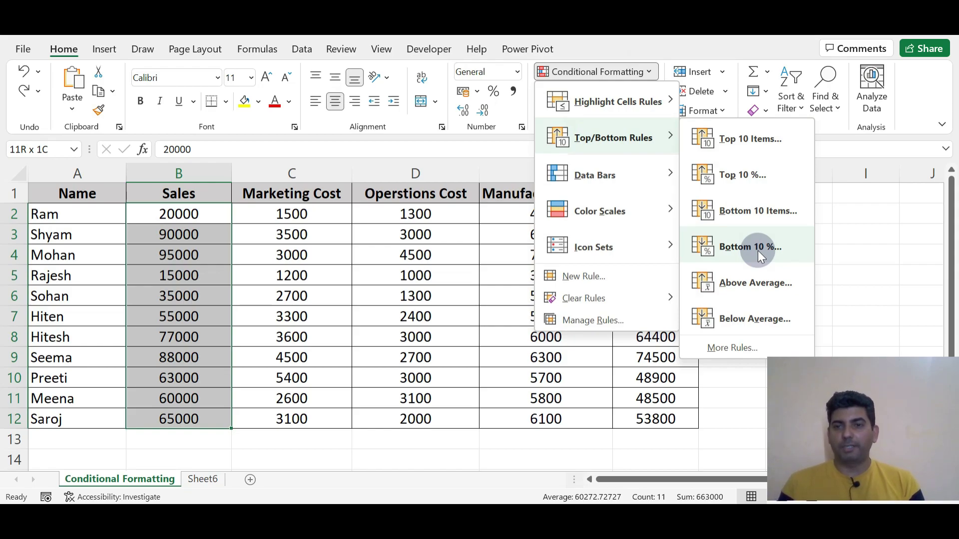
click(744, 286)
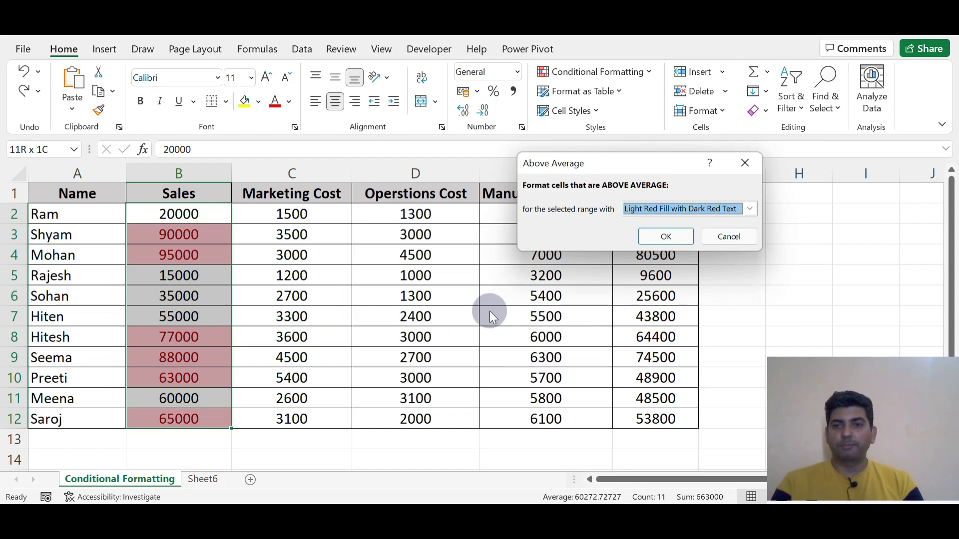
click(725, 236)
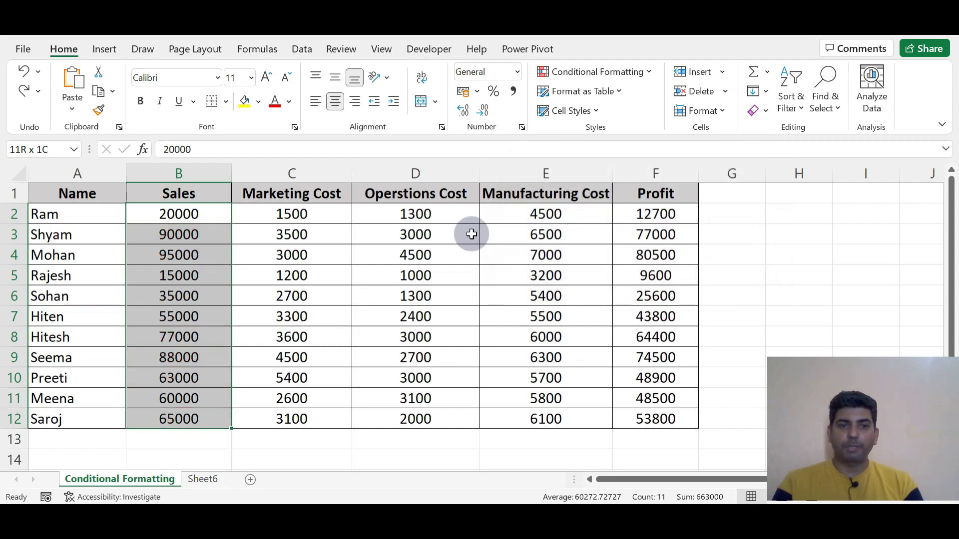
click(270, 312)
key(Up)
key(Up)
key(Up)
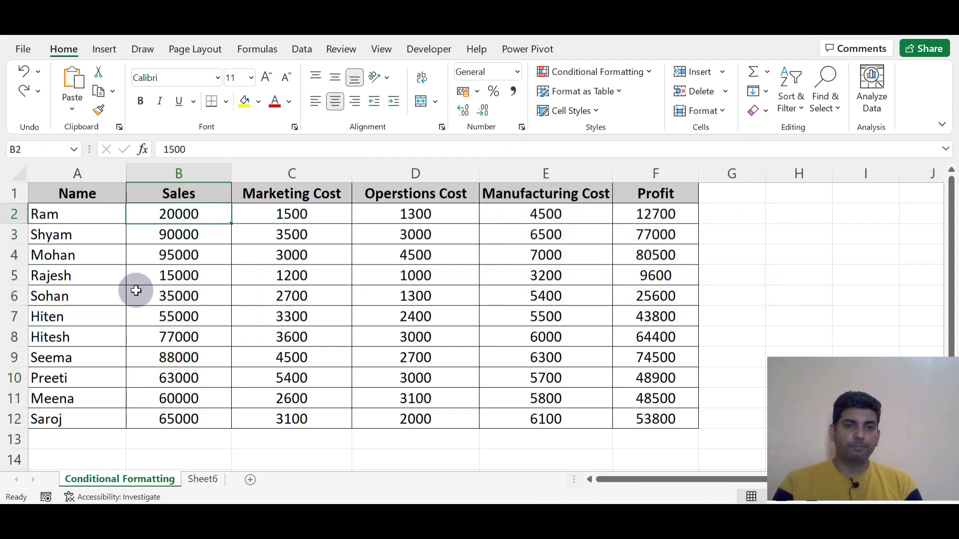
key(ctrl+shift+Down)
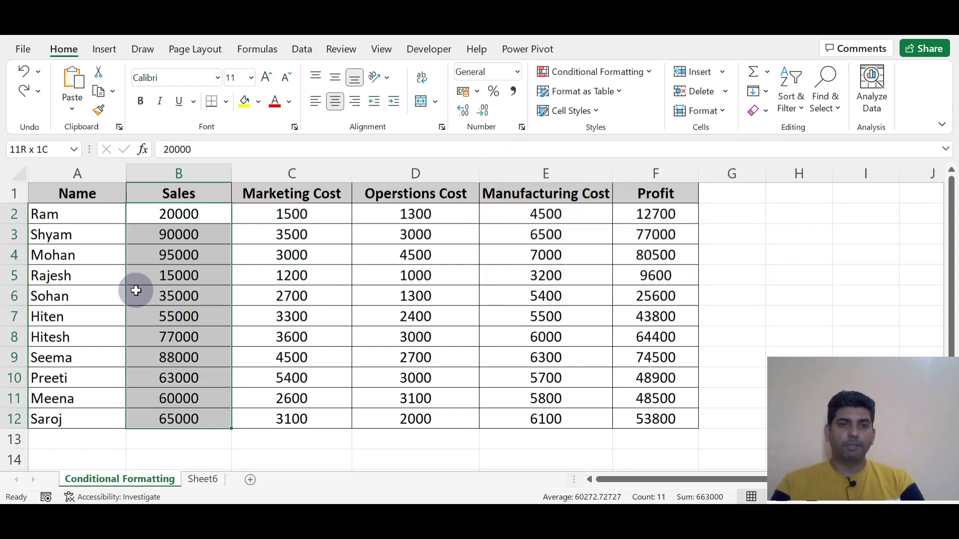
click(613, 70)
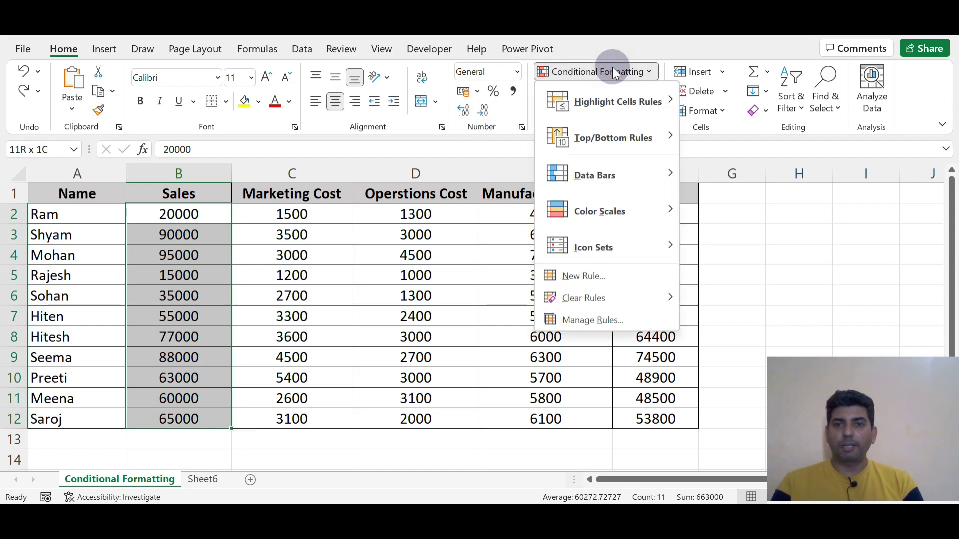
mouse_move(657, 139)
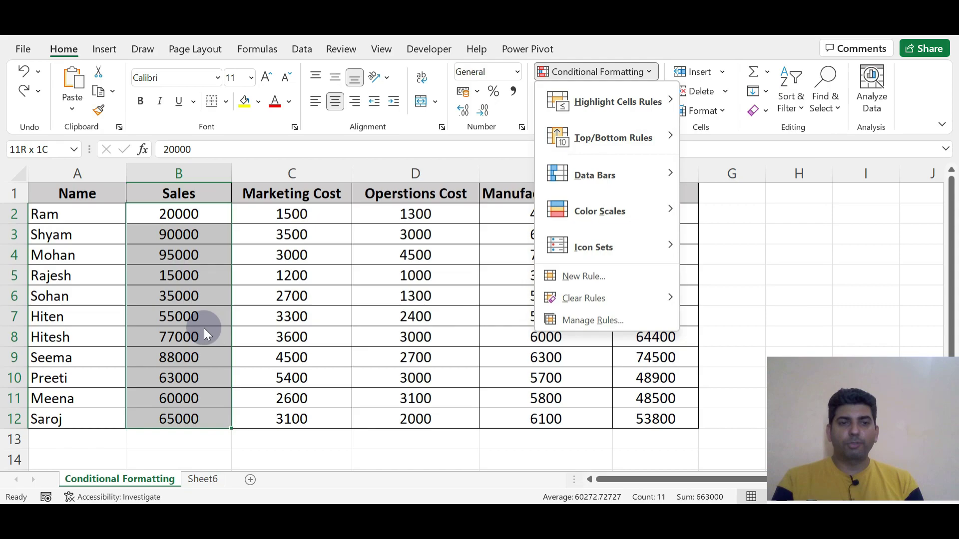
Dismiss the Conditional Formatting menu without applying a rule to B2:B12
click(156, 312)
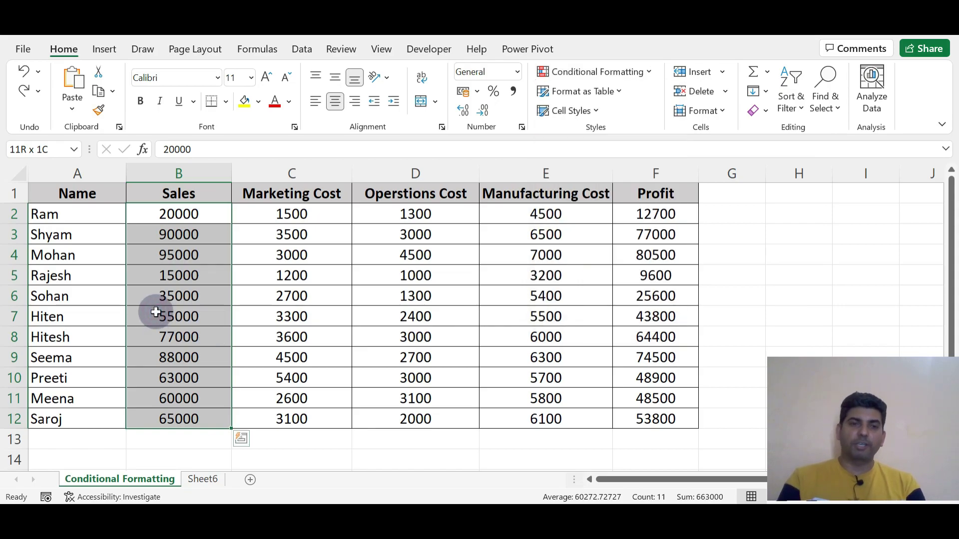